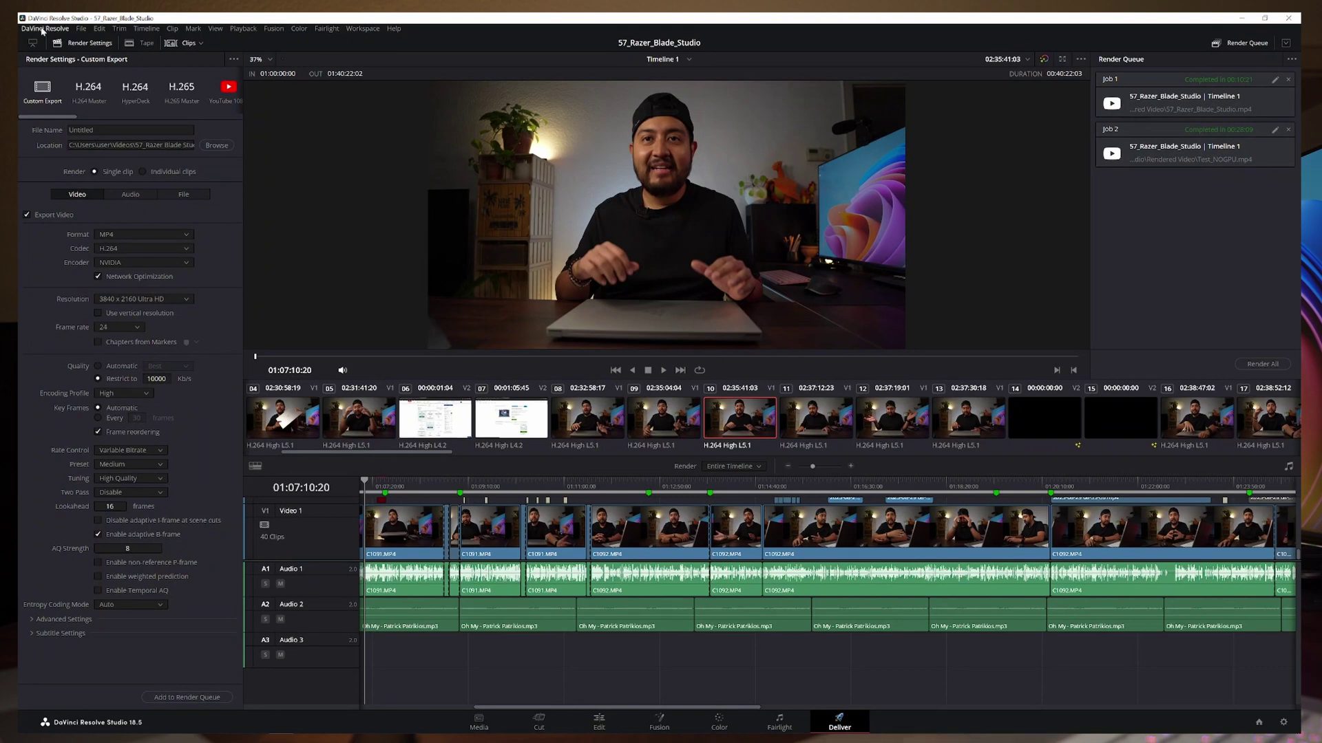
Open DaVinci Resolve Preferences and show the System Memory and GPU page.
left_click(43, 29)
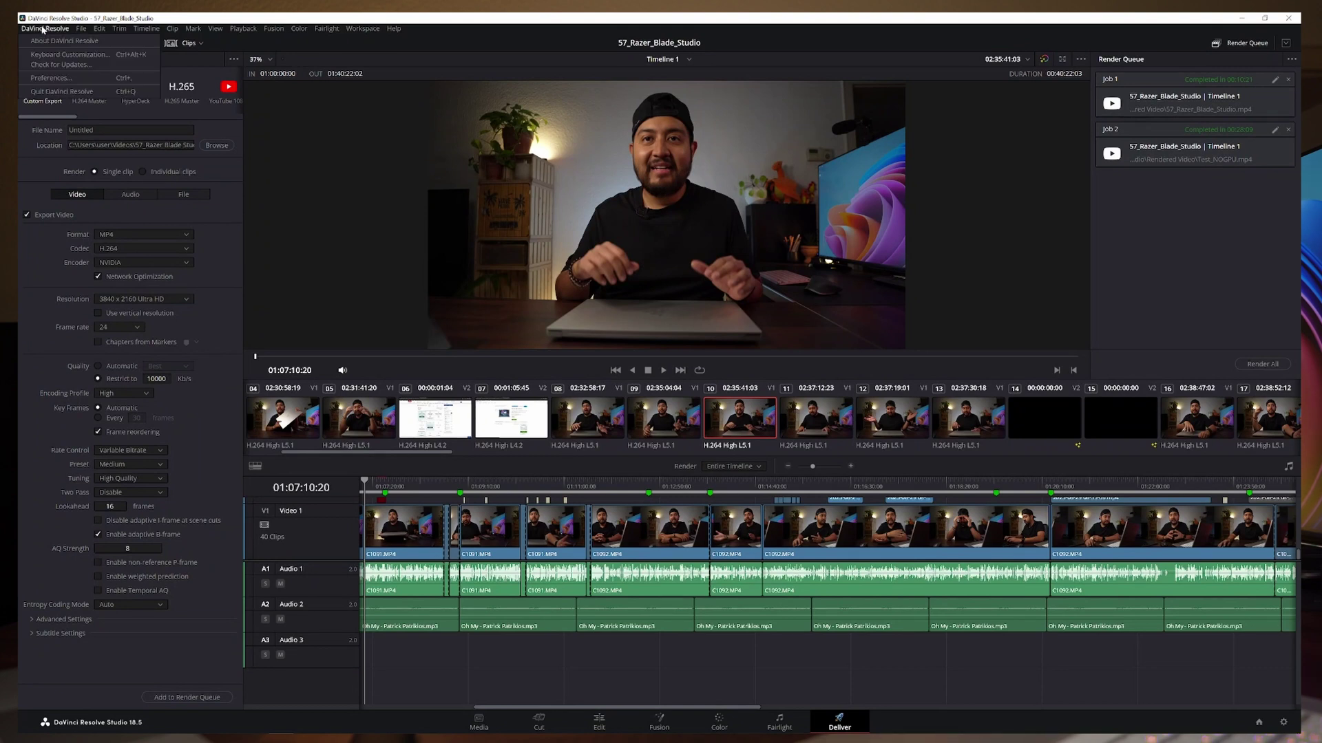
left_click(51, 78)
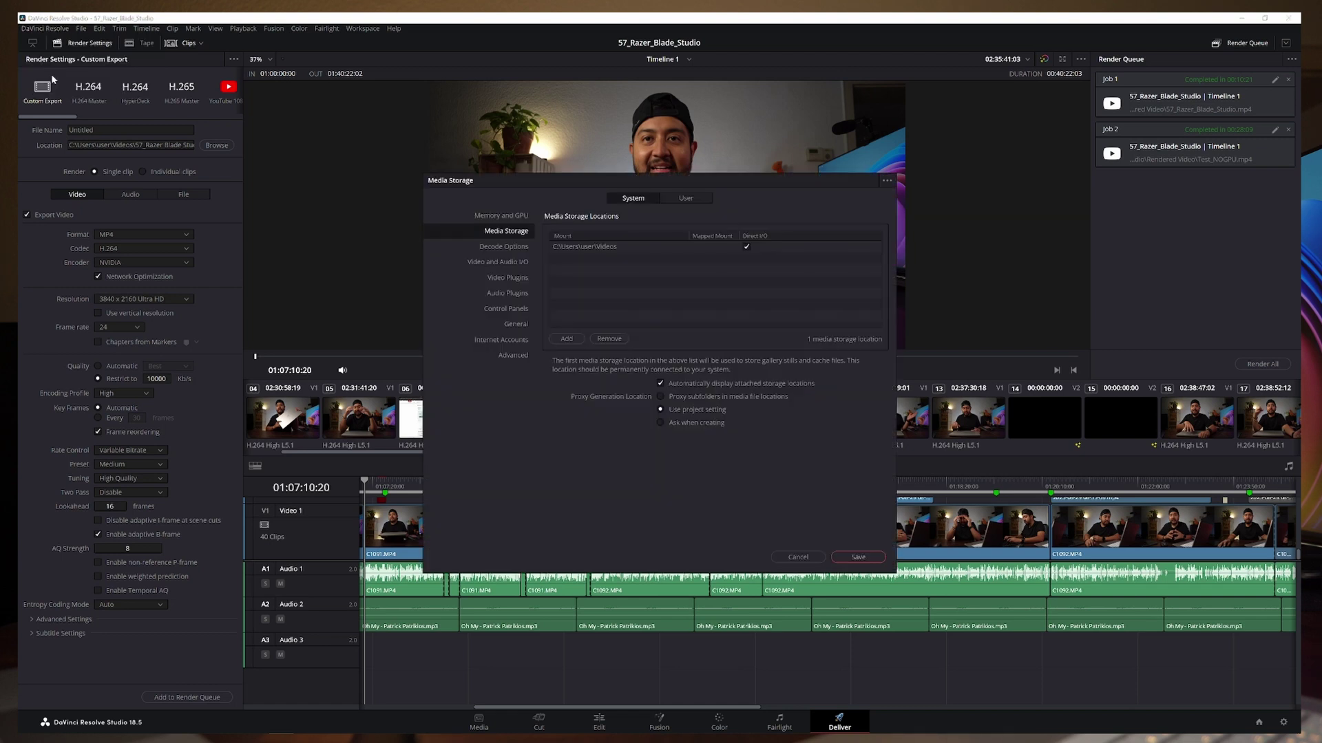
left_click(498, 216)
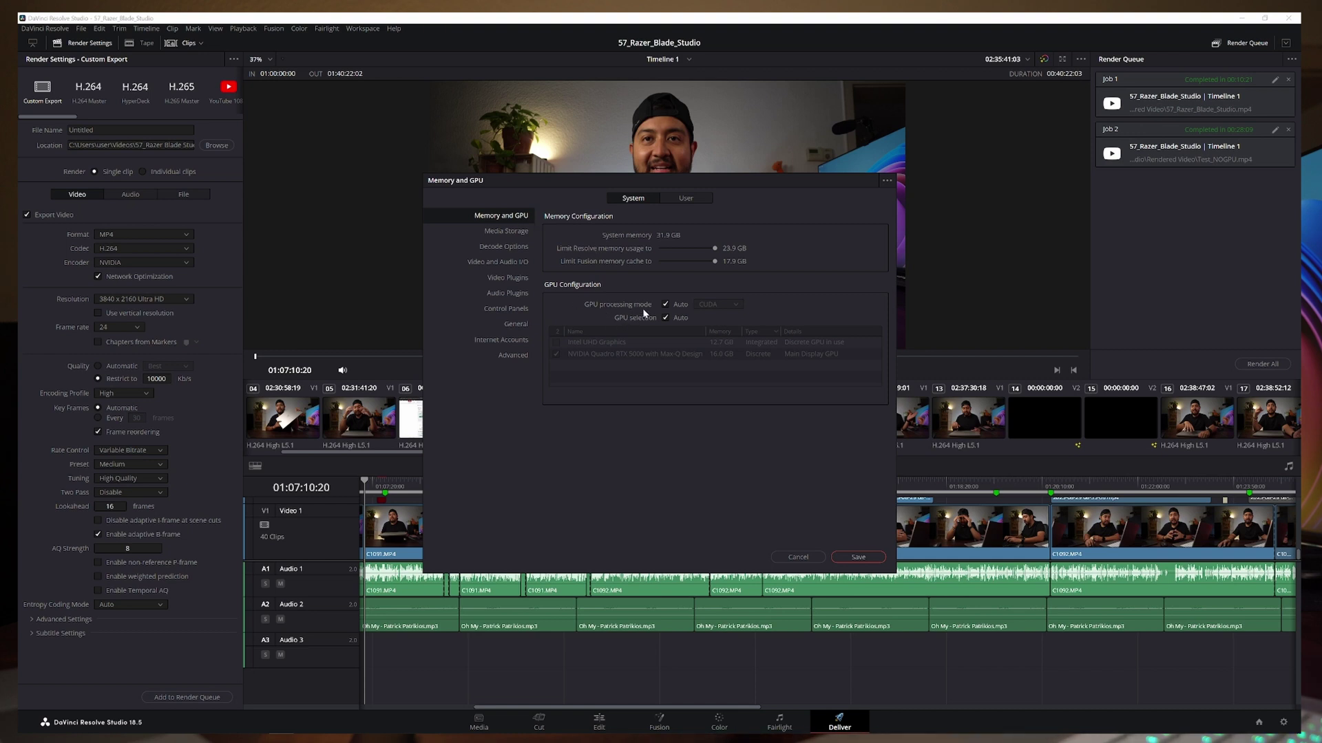
Look at the CUDA and OpenCL GPU processing mode choices, then leave it on Auto.
left_click(666, 304)
left_click(709, 304)
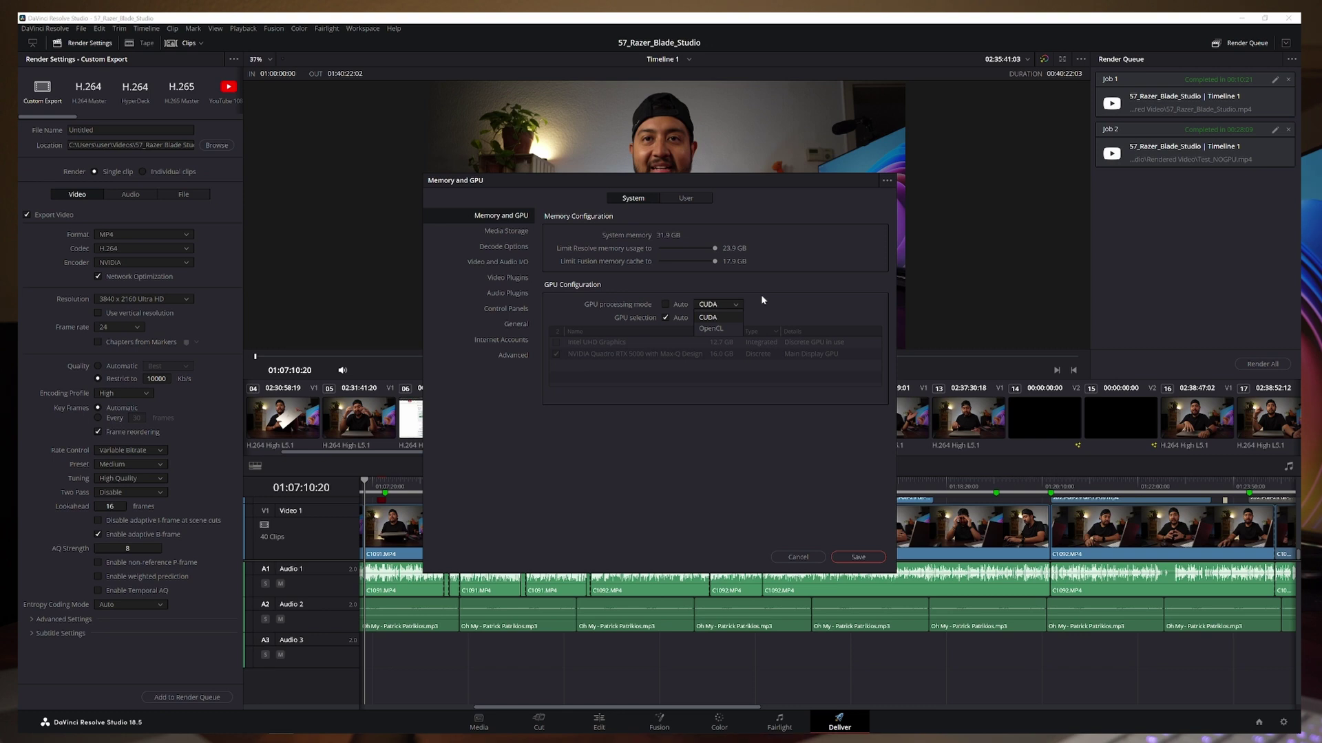
left_click(672, 303)
Reveal the NVIDIA card under GPU selection, restore Auto, and show Decode Options.
left_click(666, 319)
left_click(666, 321)
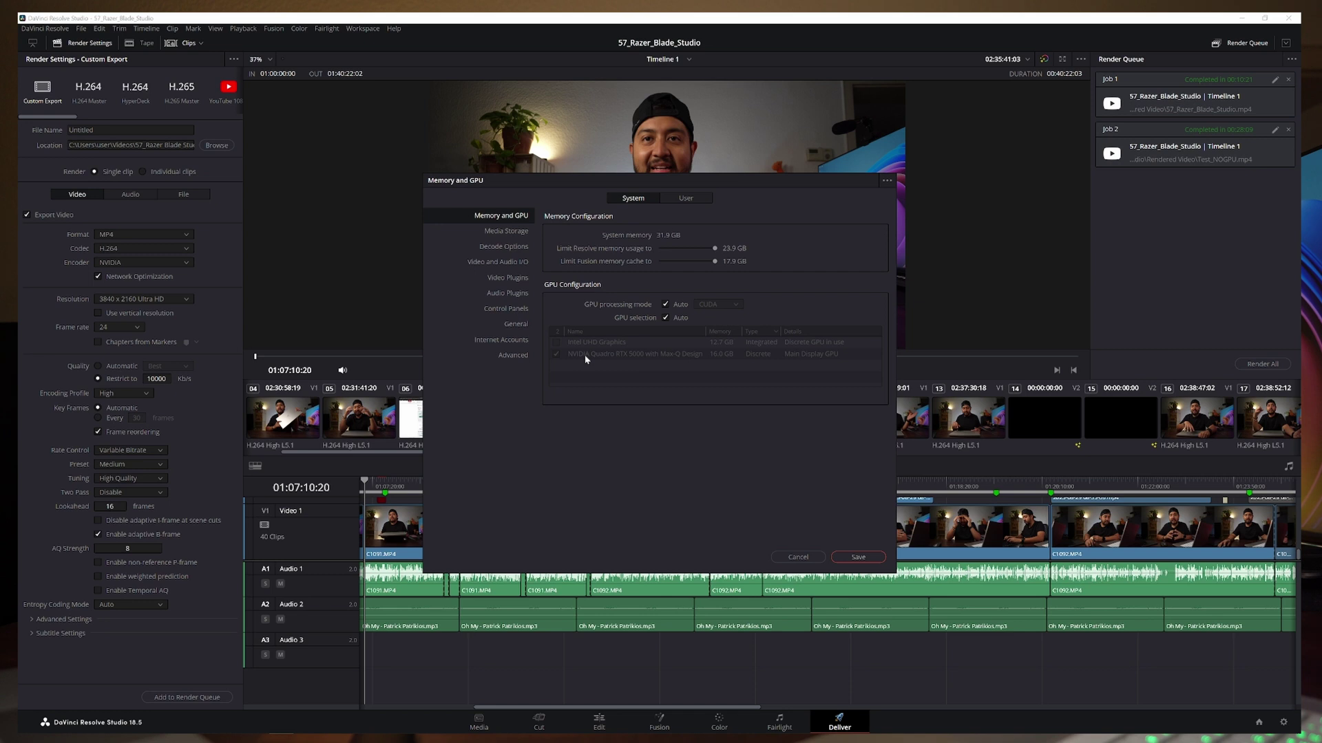
left_click(665, 318)
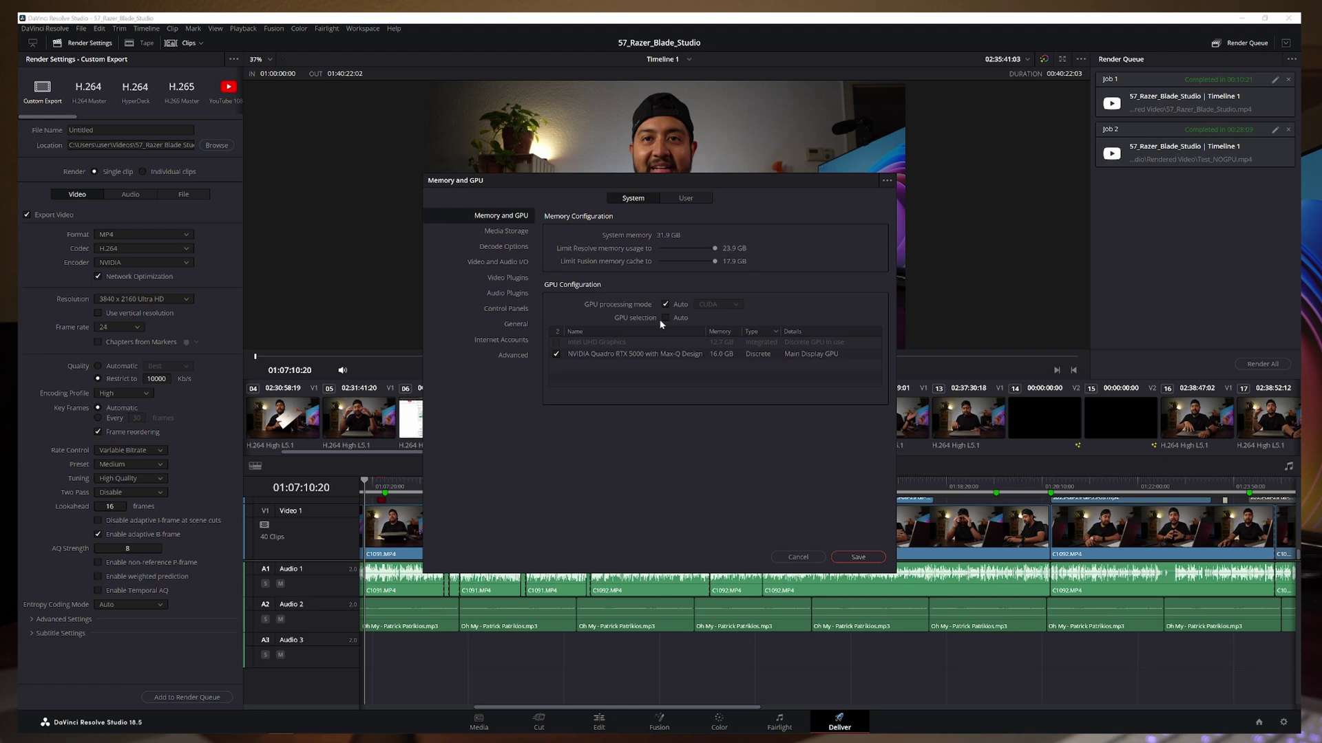
left_click(665, 318)
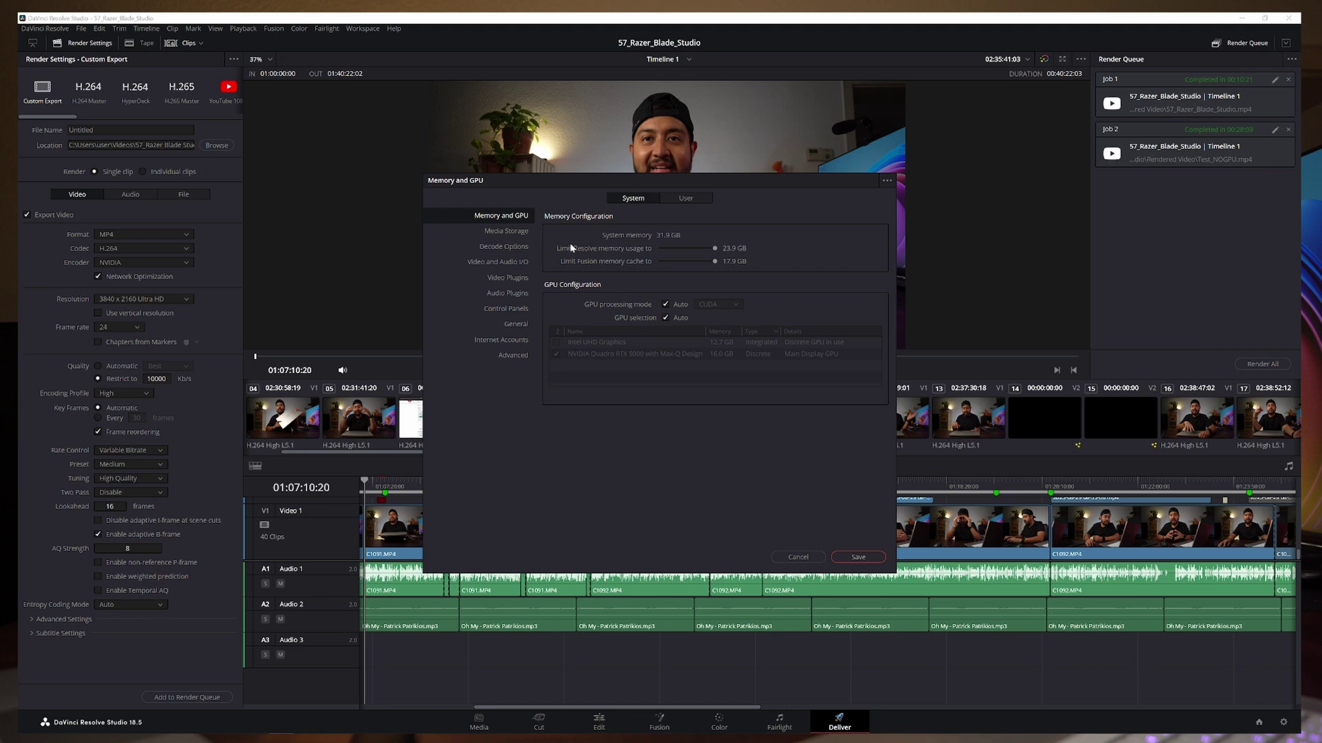
left_click(525, 248)
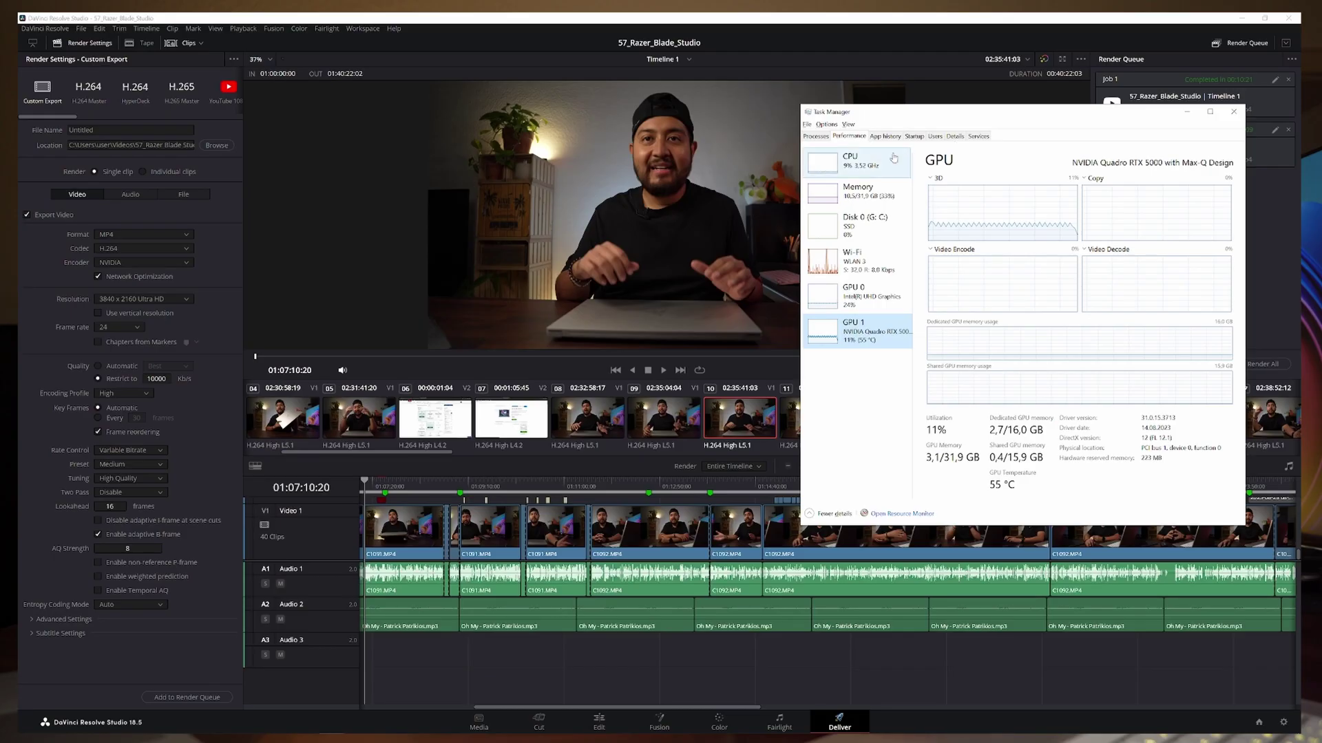
Show the Intel Core i7-10875H CPU graphs in Task Manager's Performance tab.
left_click(894, 159)
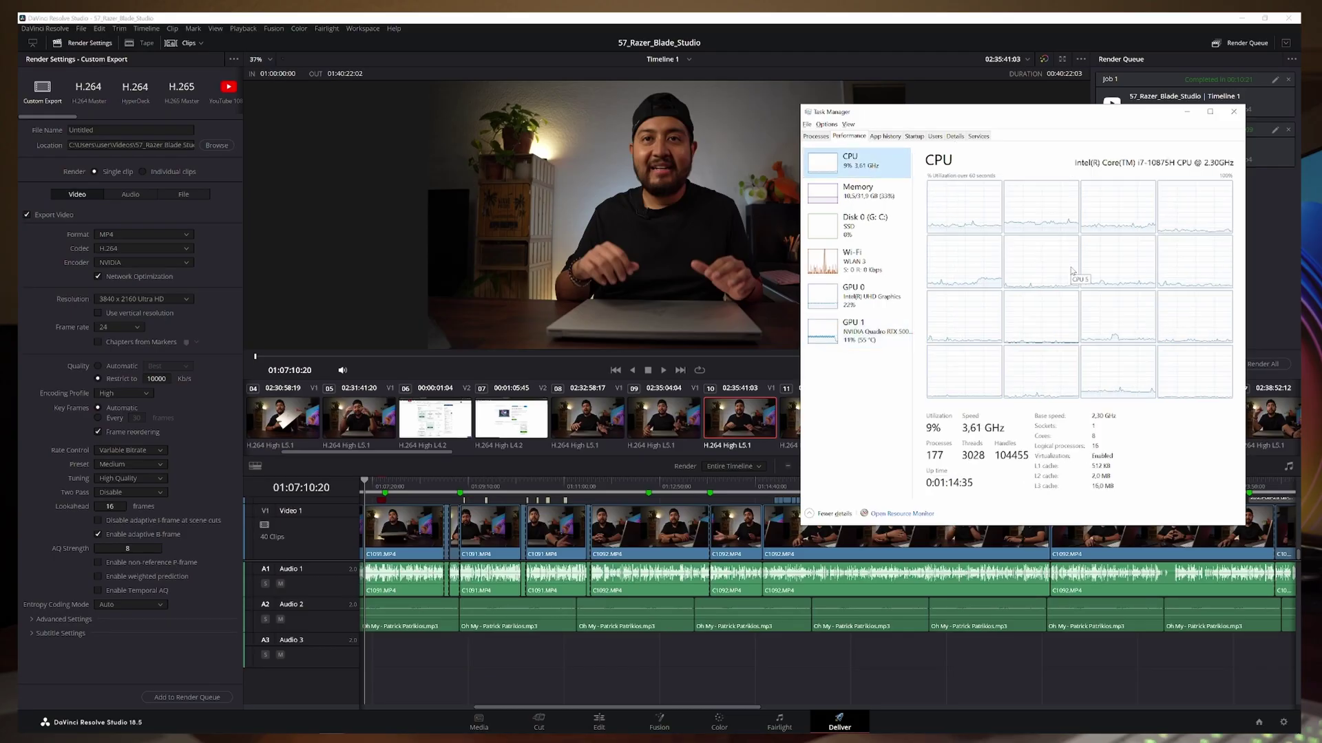
View memory, Intel GPU 0 and Quadro RTX 5000 GPU 1 usage, then return to Resolve.
left_click(866, 203)
left_click(859, 307)
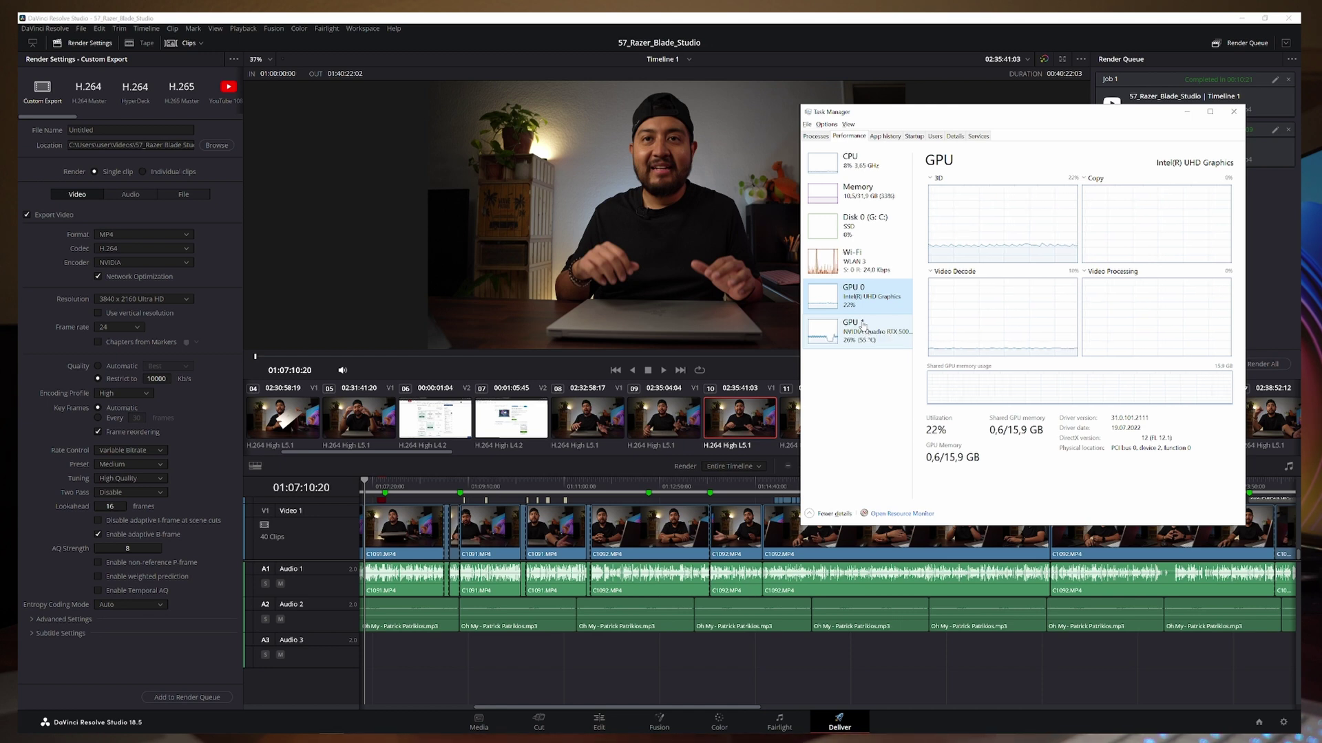
left_click(861, 328)
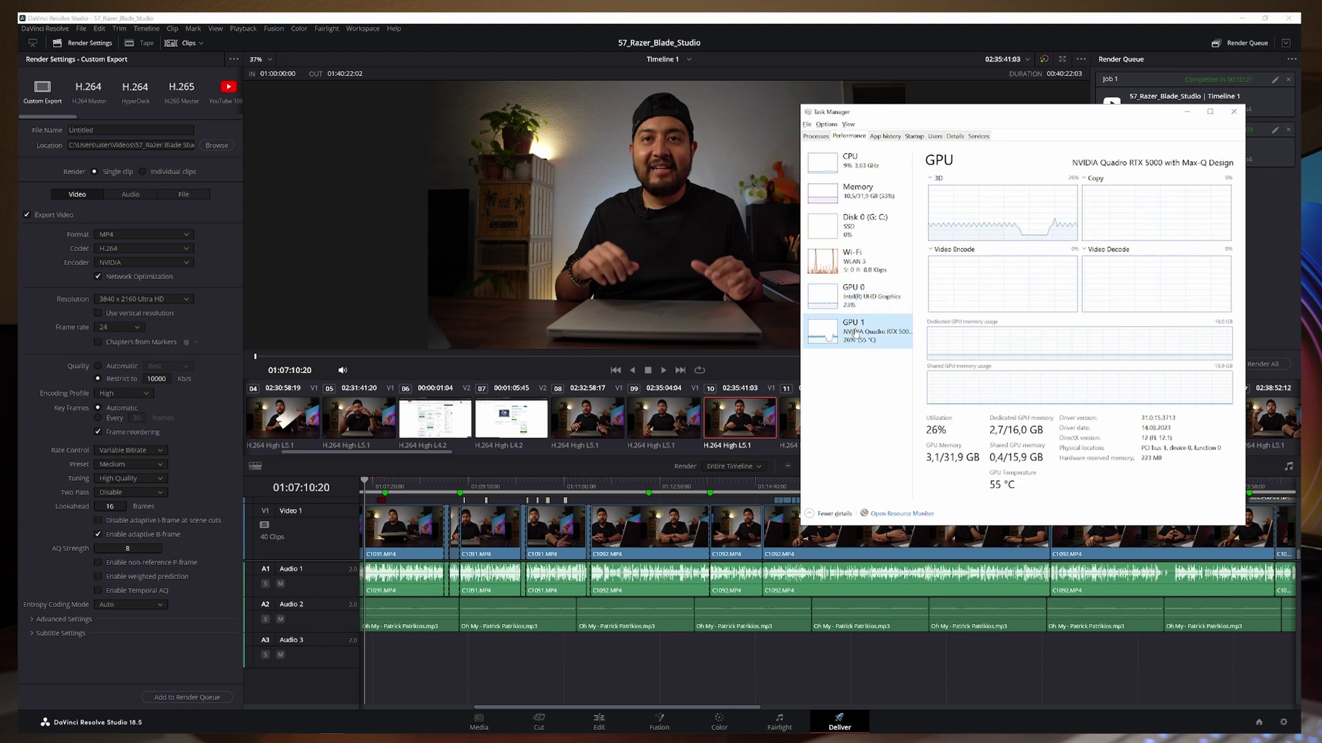
left_click(60, 30)
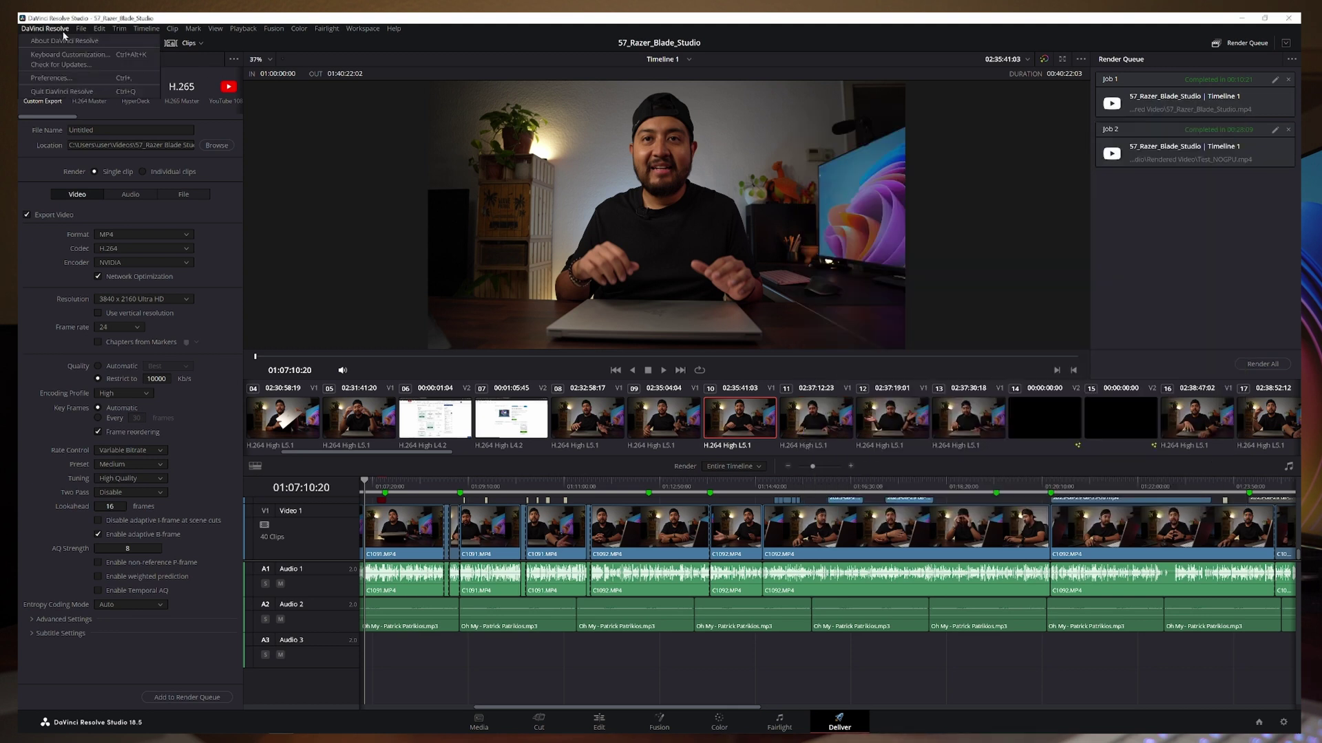
left_click(62, 78)
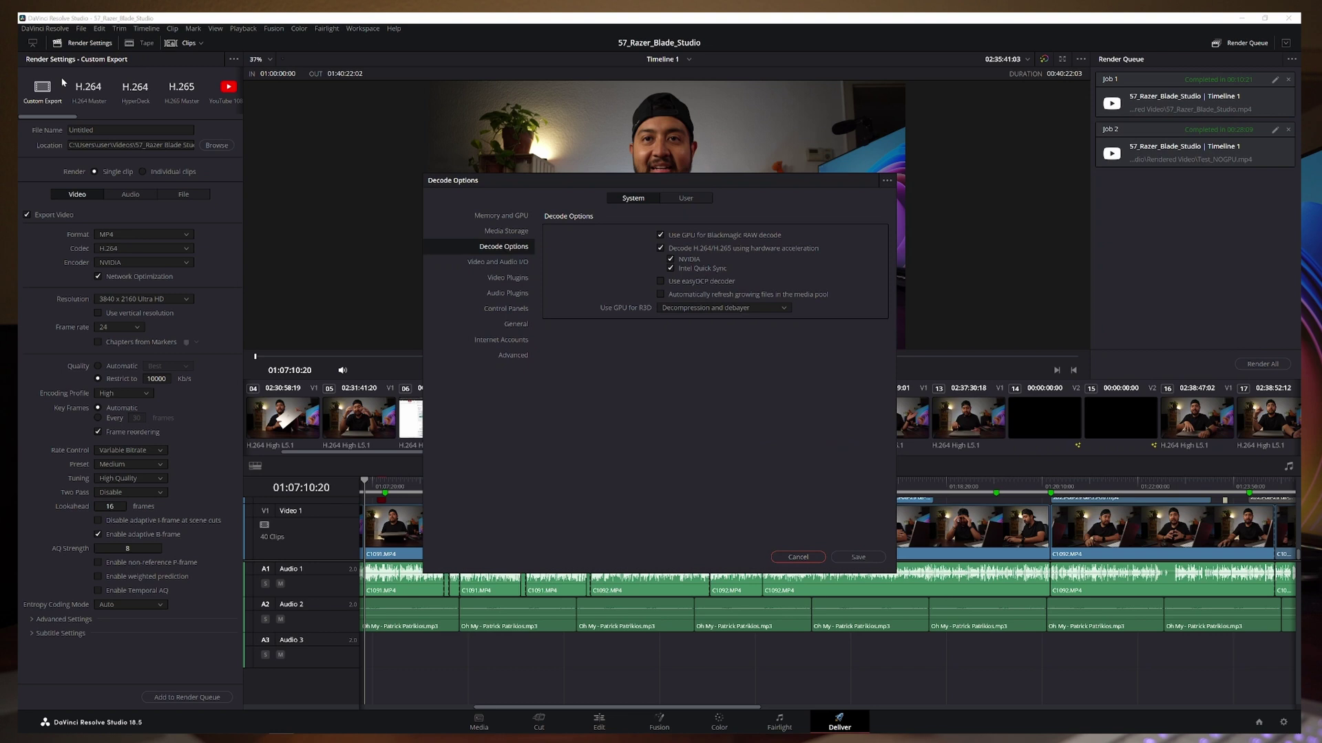
left_click(501, 216)
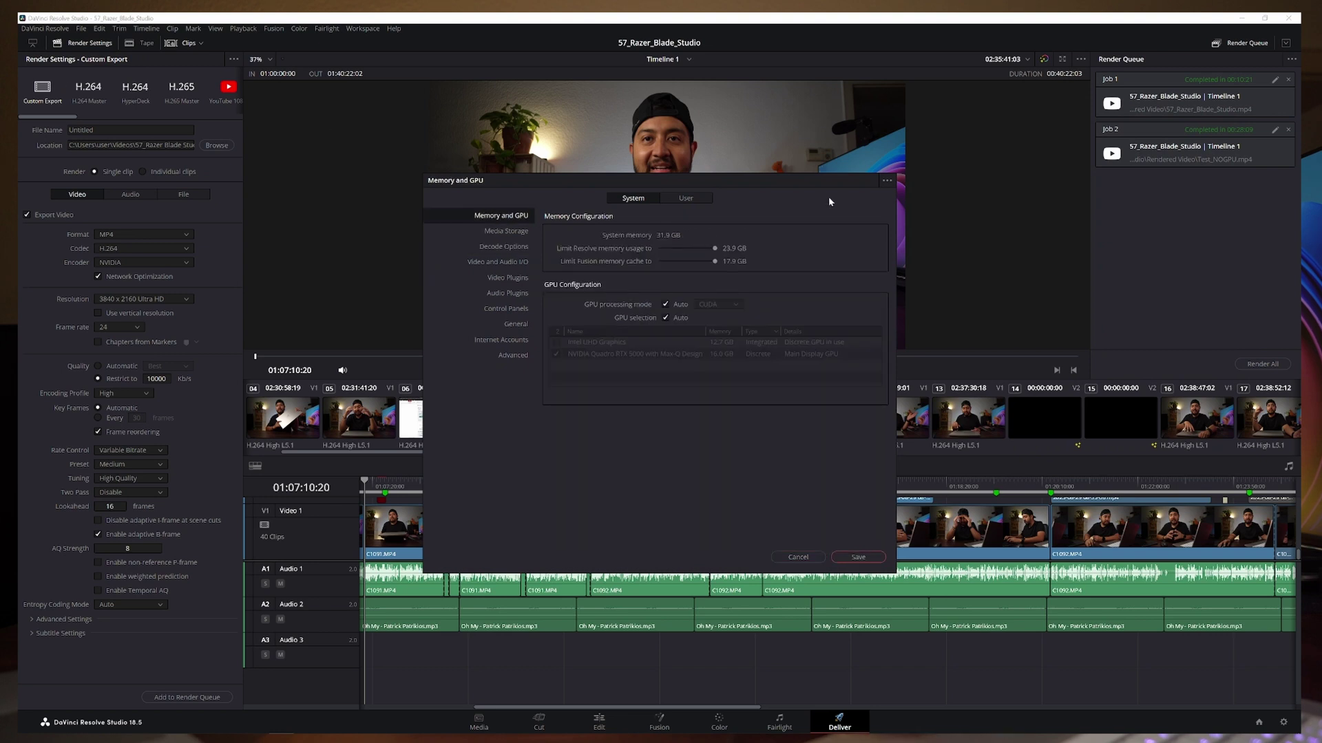
left_click(797, 557)
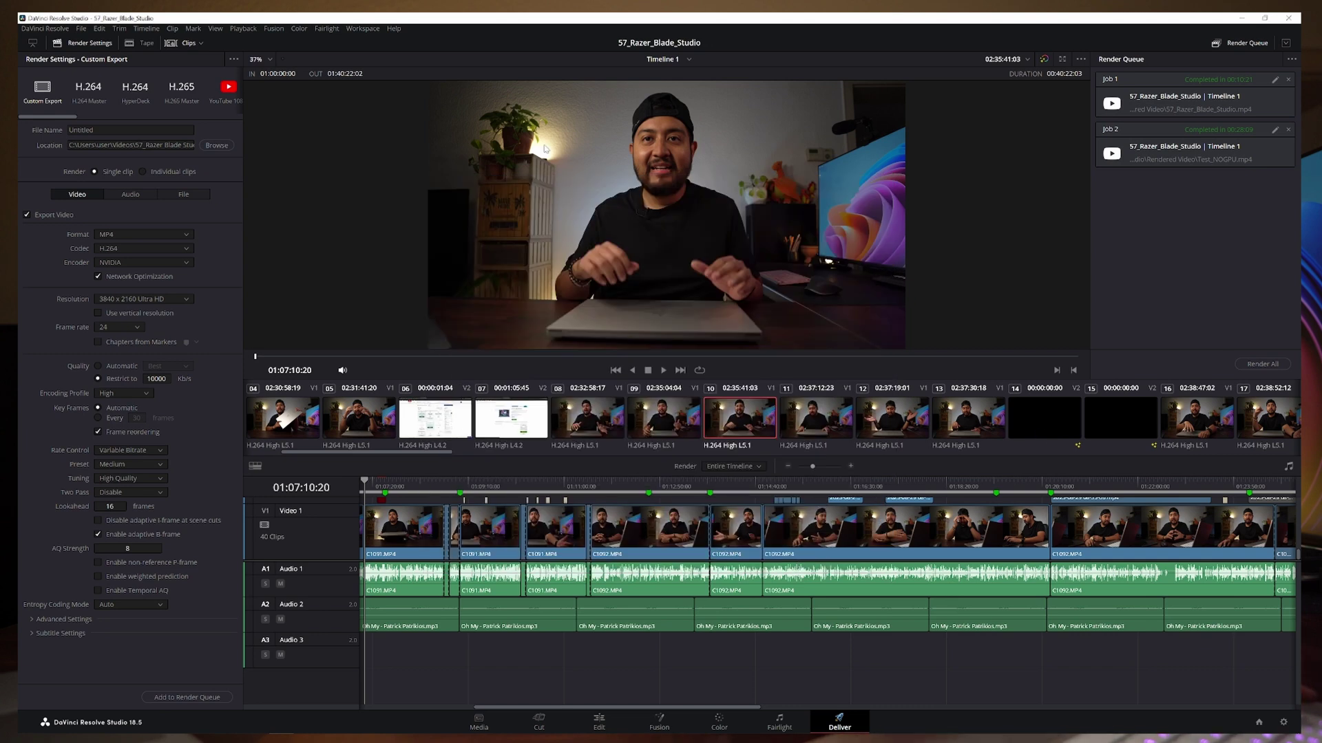
Apply the YouTube render preset and set its resolution to 2160p (3840 x 2160 Ultra HD).
left_click(228, 88)
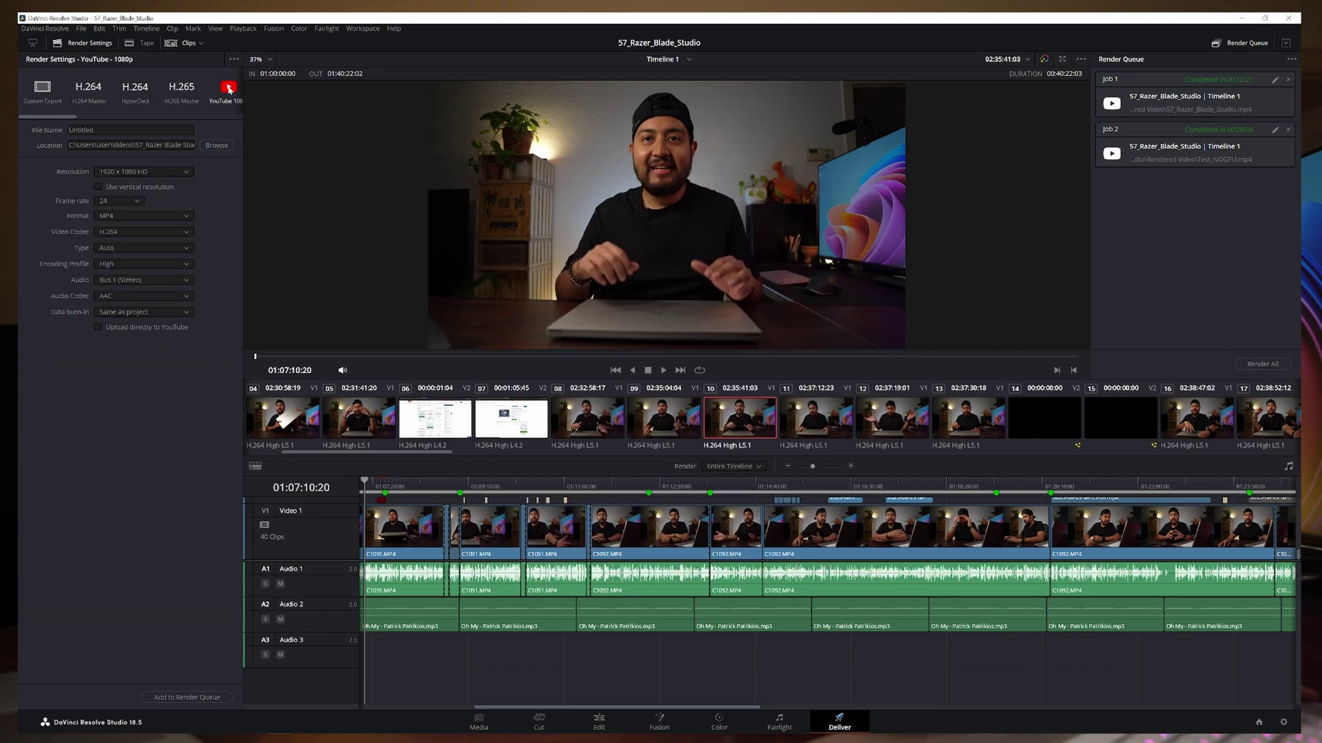
left_click_drag(71, 116, 106, 116)
left_click(106, 90)
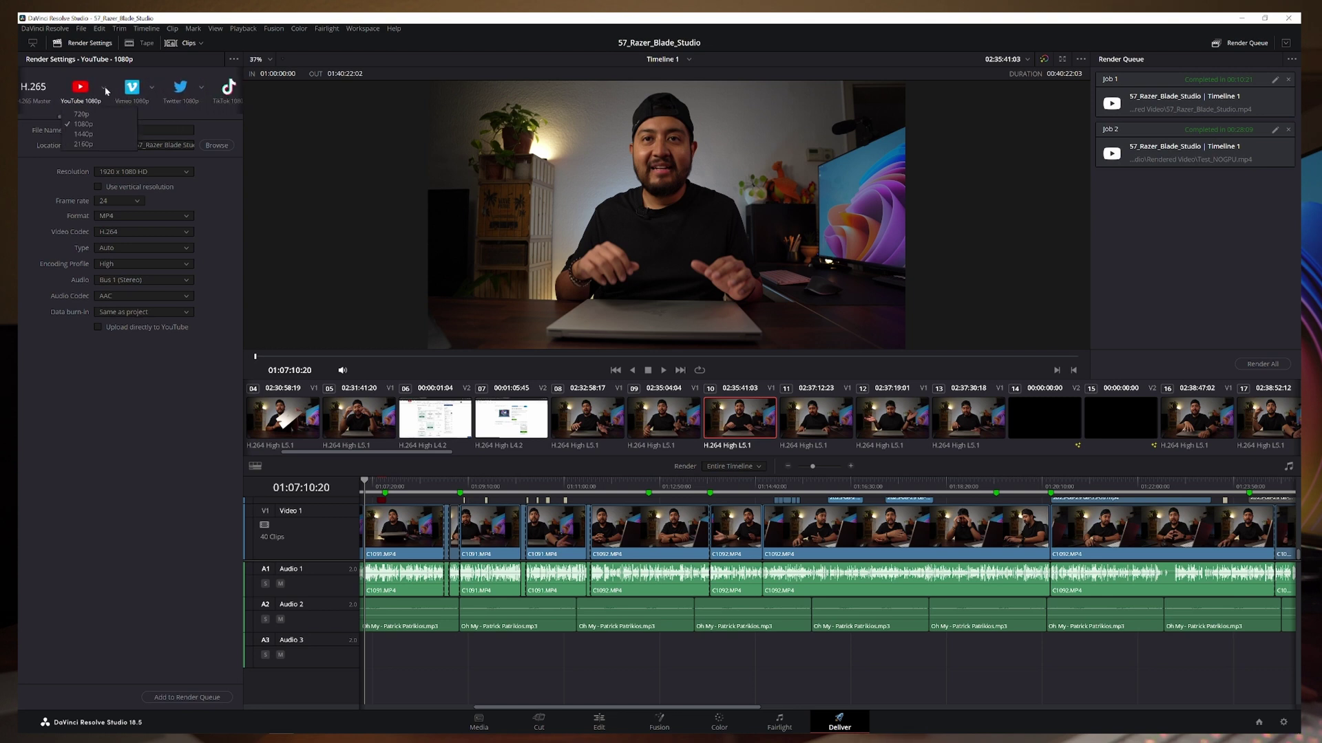
left_click(84, 144)
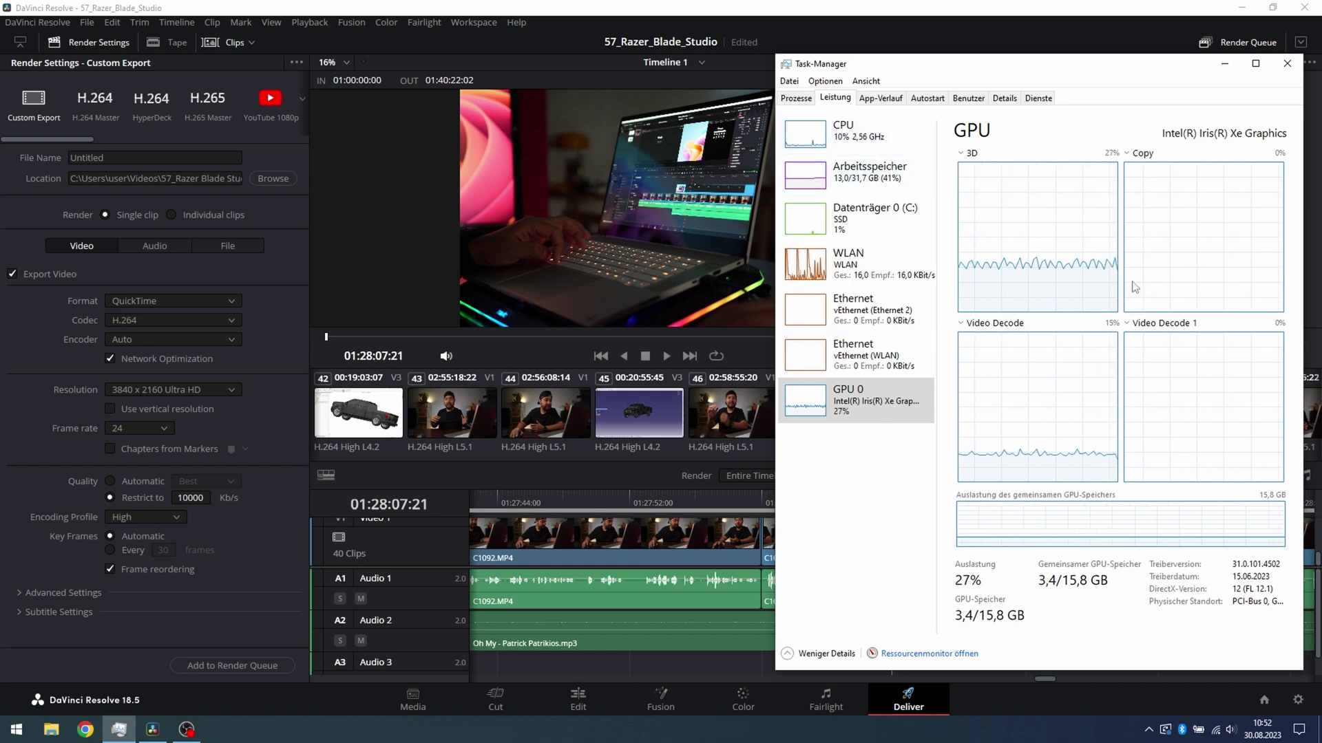
View the second laptop's CPU, Arbeitsspeicher, WLAN and Iris Xe GPU 0 usage, then return to Resolve.
left_click(873, 137)
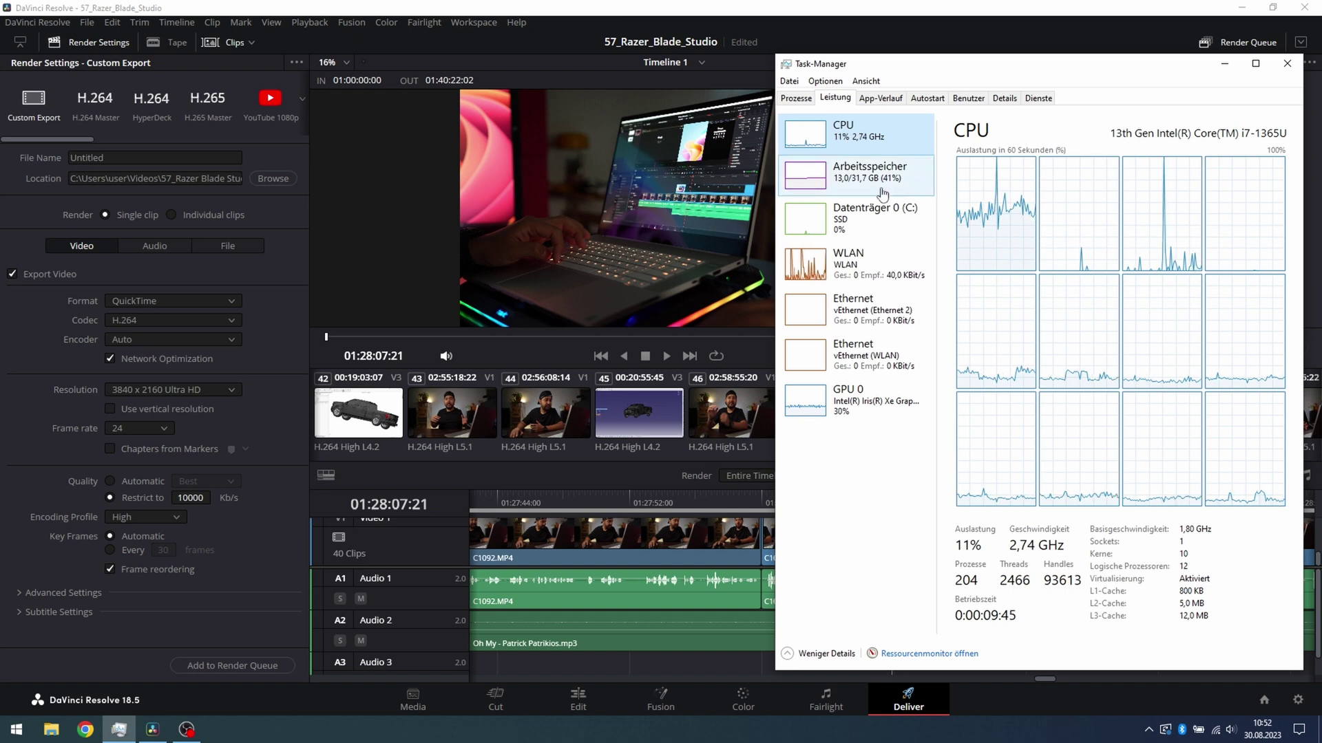
left_click(857, 185)
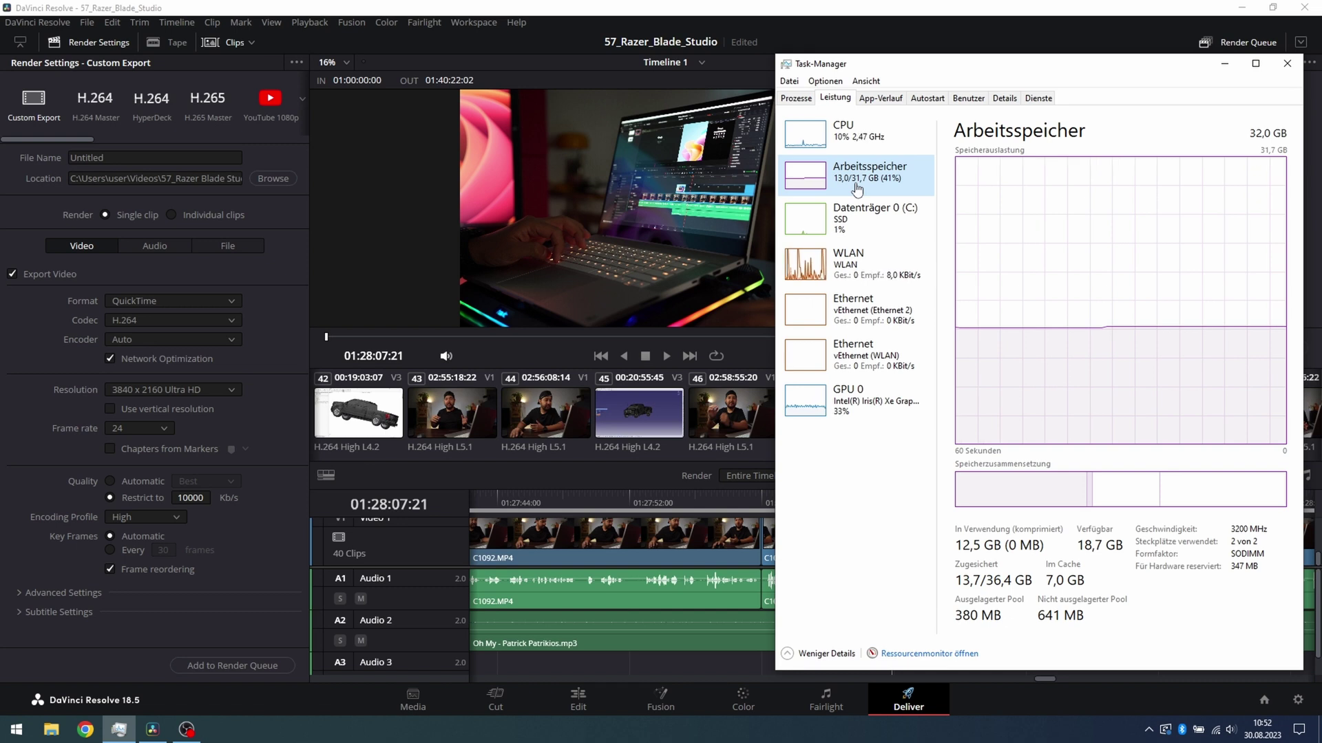
left_click(869, 265)
left_click(881, 422)
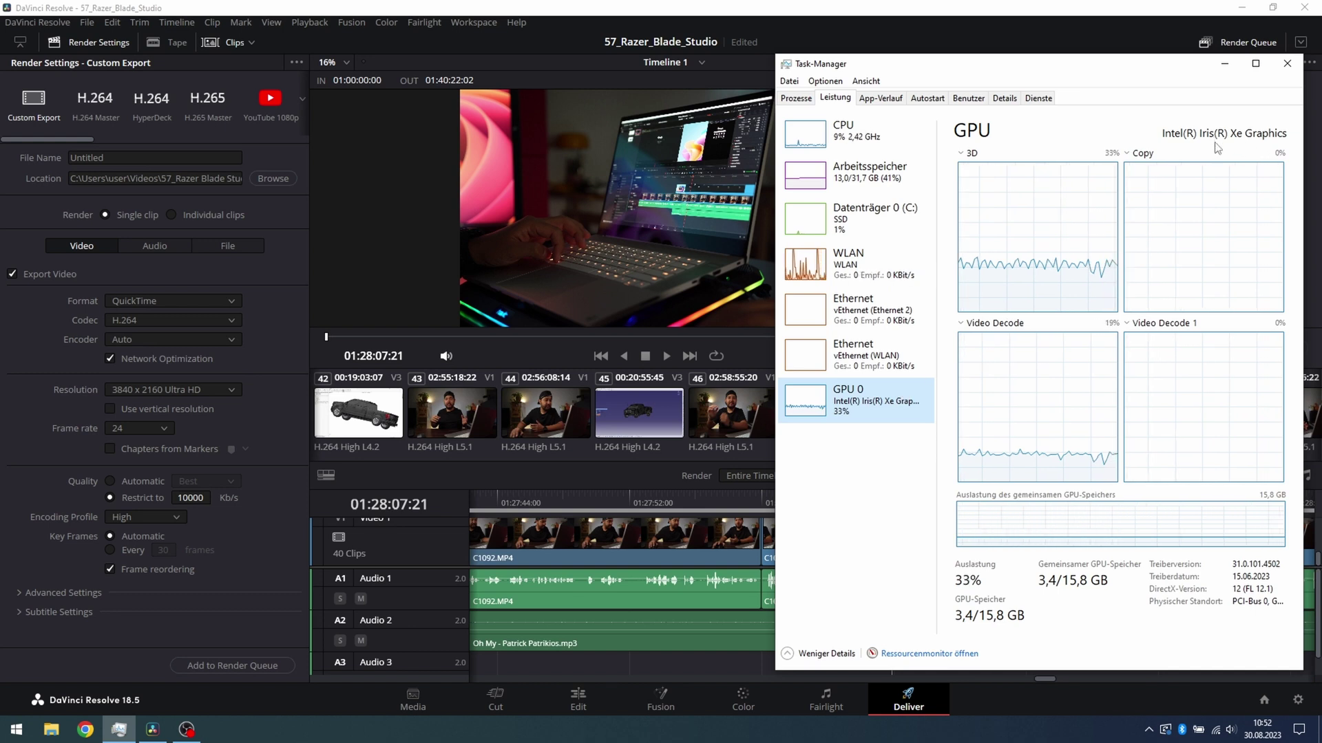
left_click(16, 25)
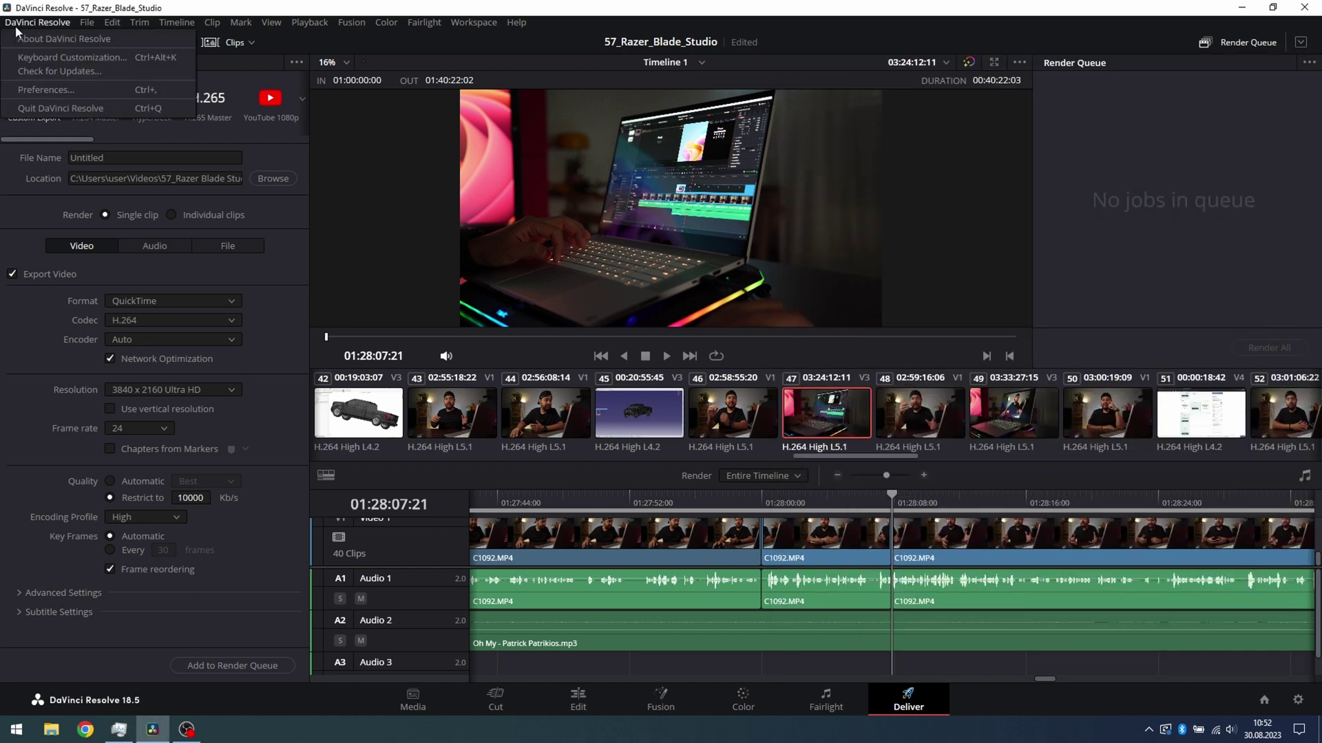
left_click(47, 90)
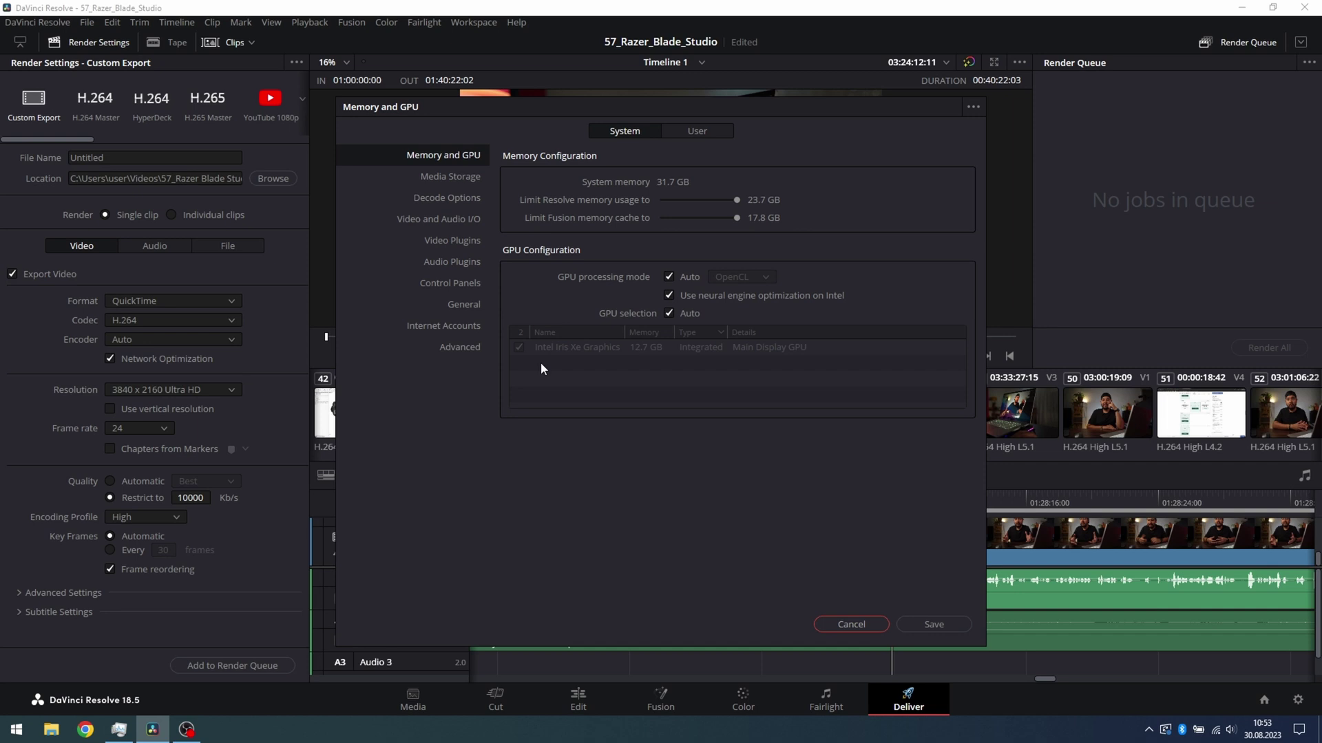
left_click(851, 624)
left_click(186, 730)
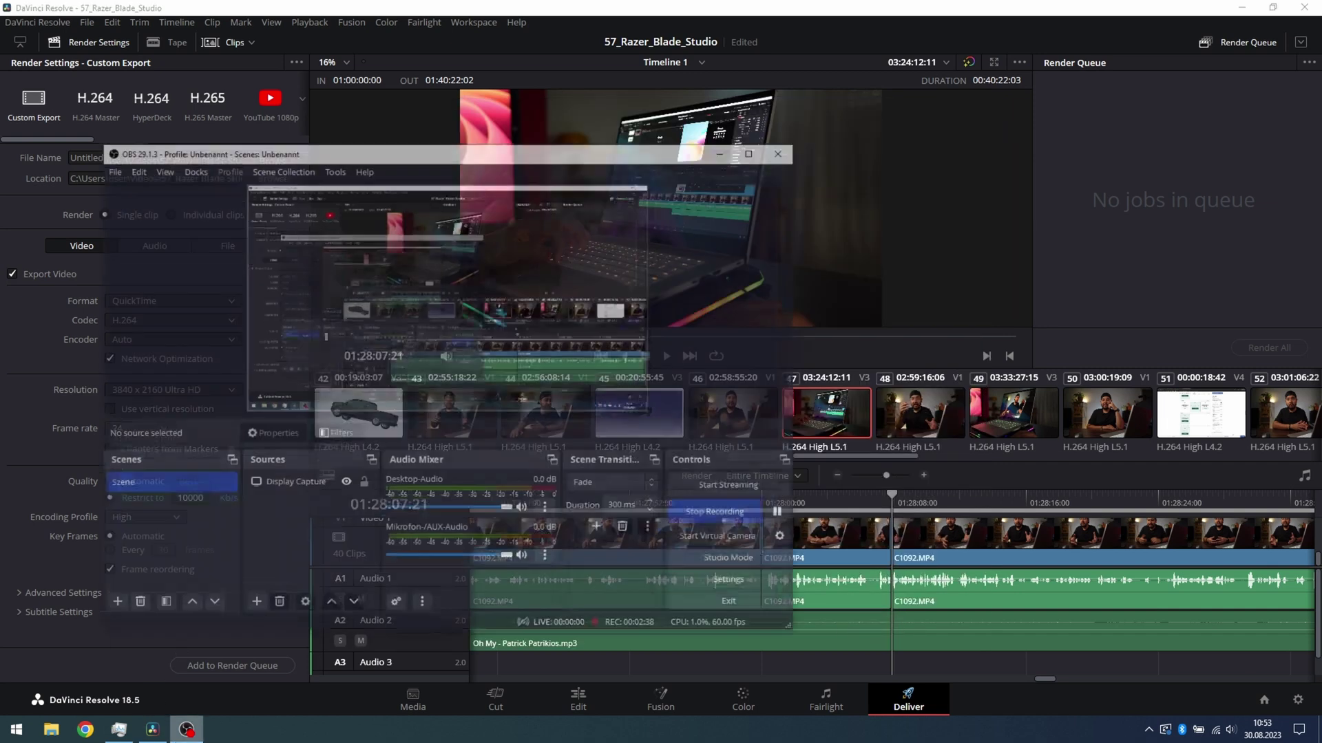
left_click(792, 486)
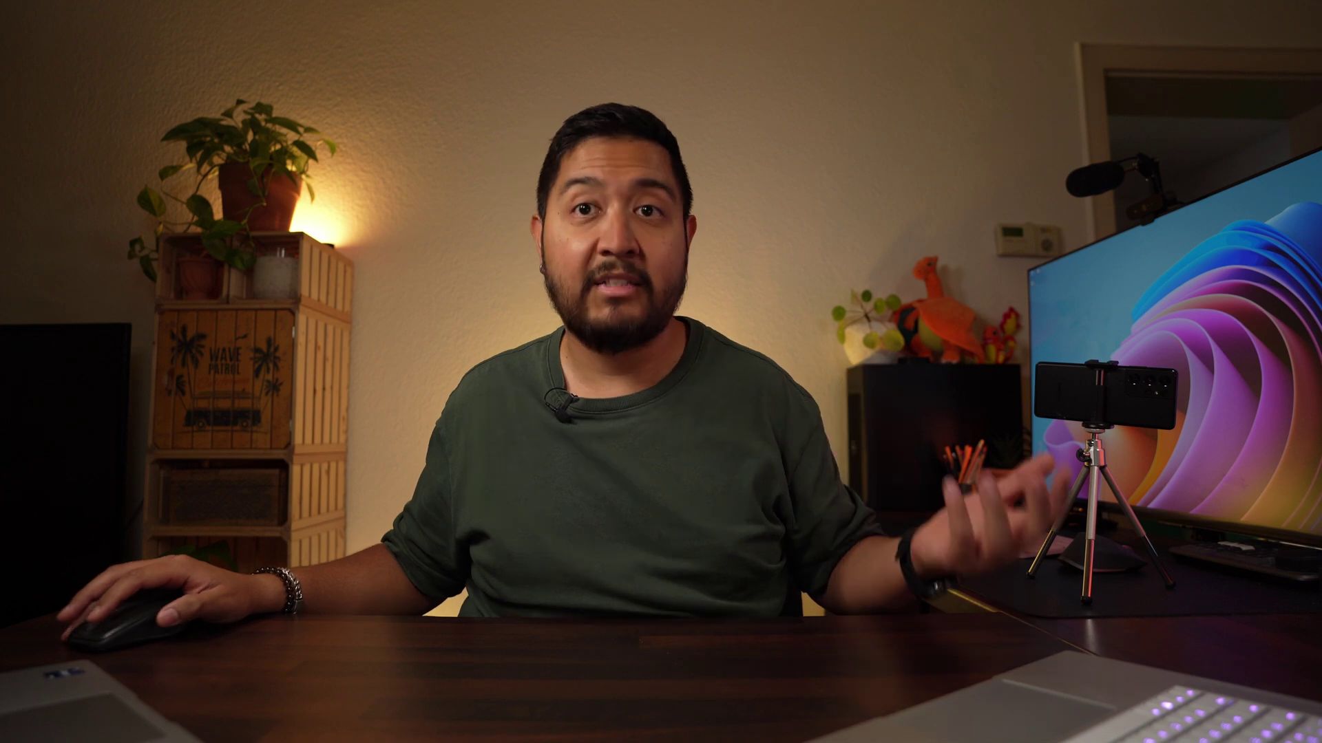